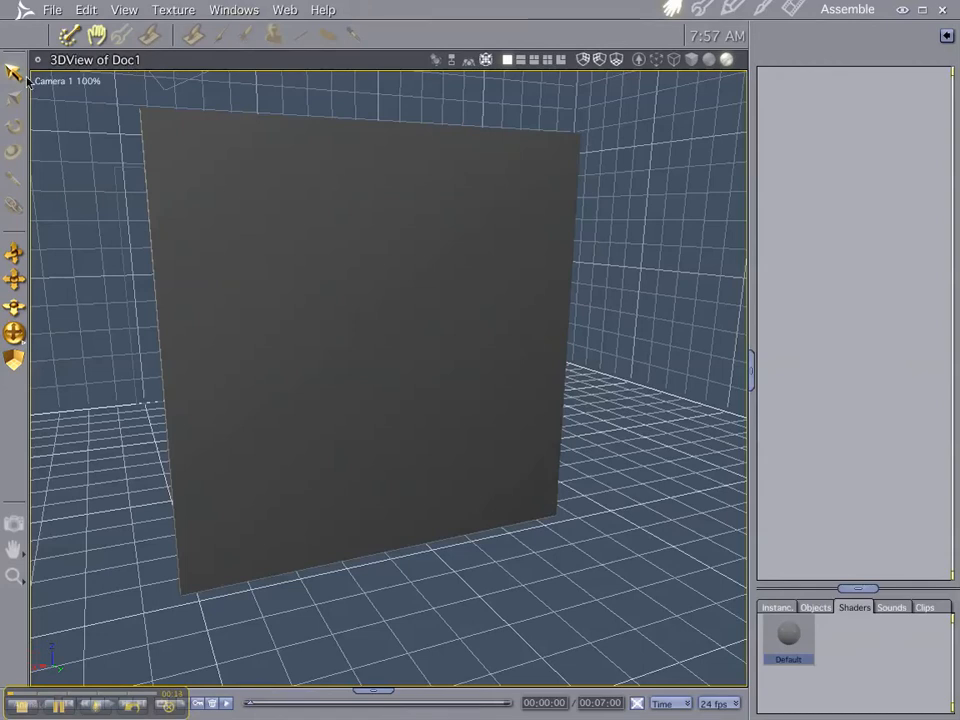
Start 3D Paint on the vertical plane and create a 256x256 RGBA Color texture, saved as the uncompressed Tiff file Vertex Object-Color.
left_click(227, 188)
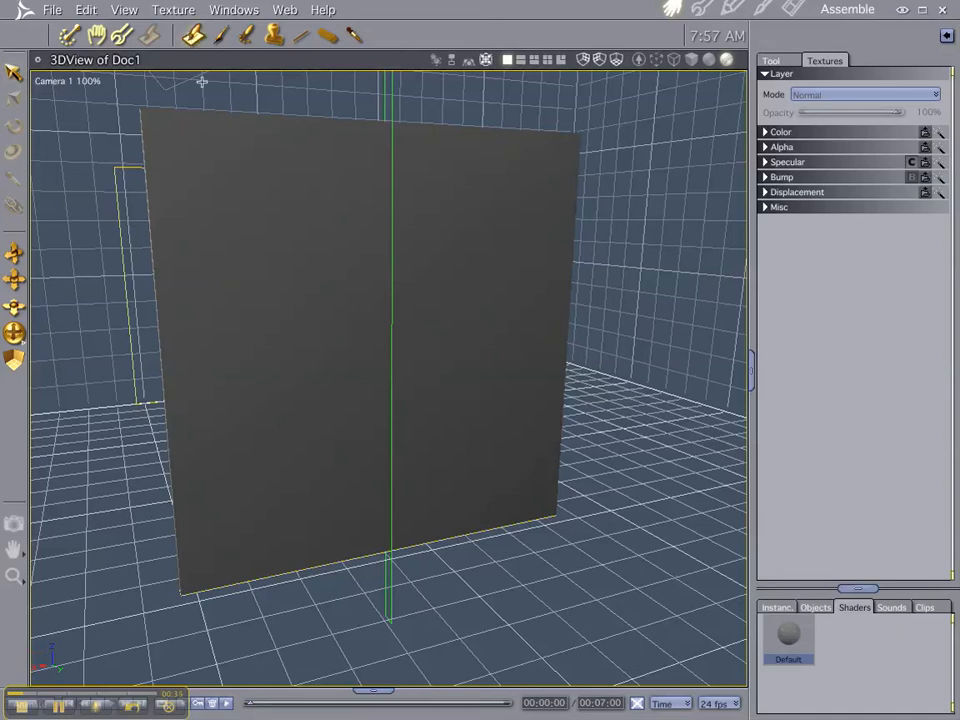
left_click(194, 36)
left_click(783, 62)
left_click(820, 62)
left_click(765, 132)
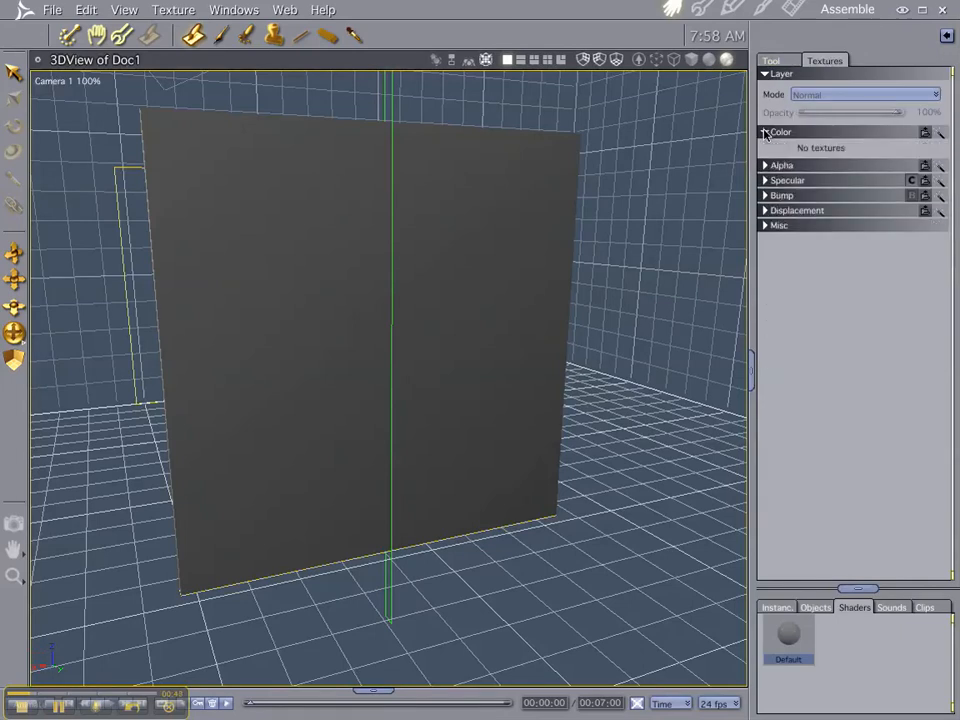
left_click(925, 132)
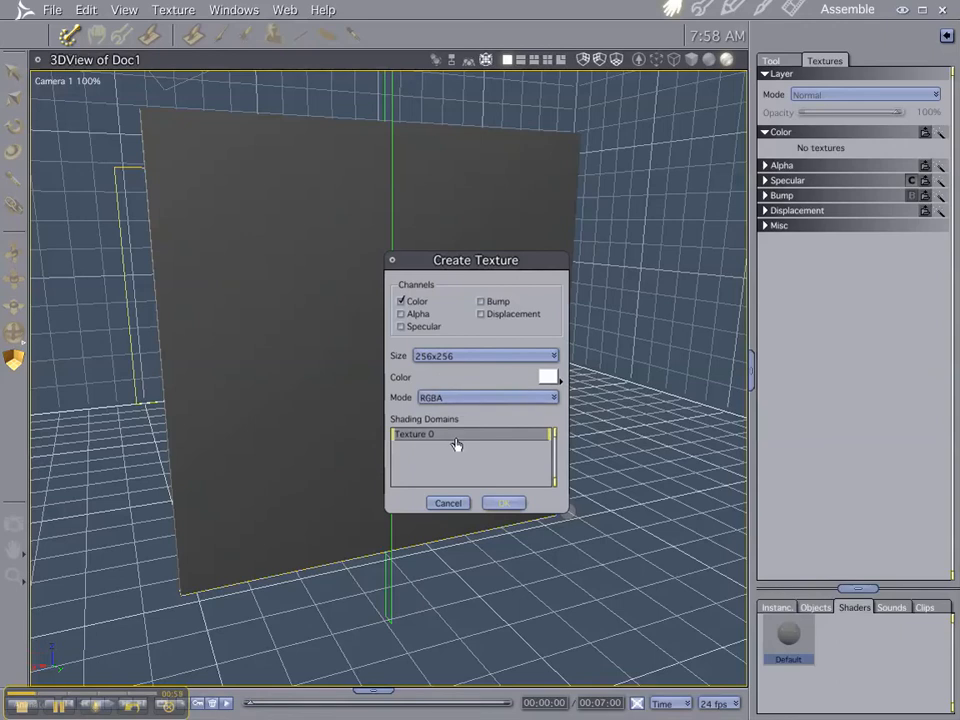
left_click(509, 503)
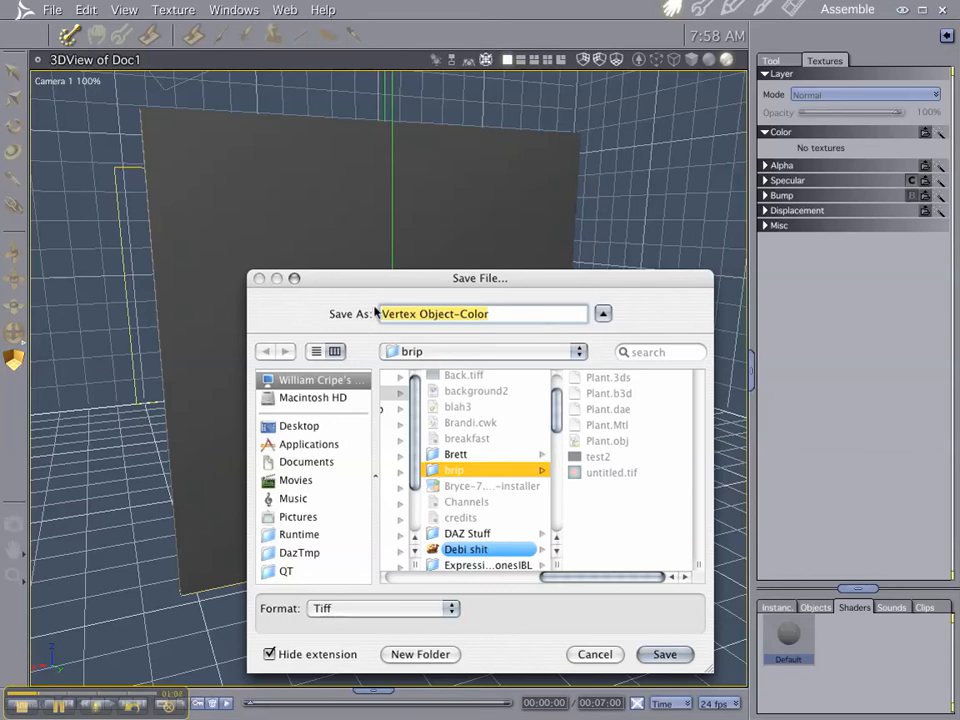
left_click(666, 655)
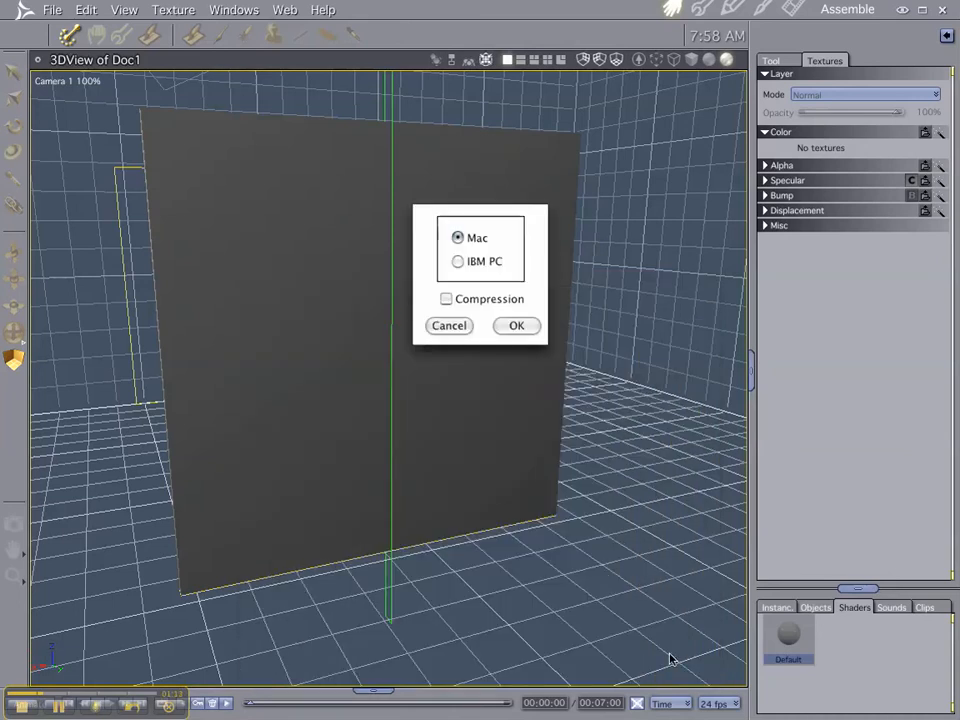
left_click(516, 325)
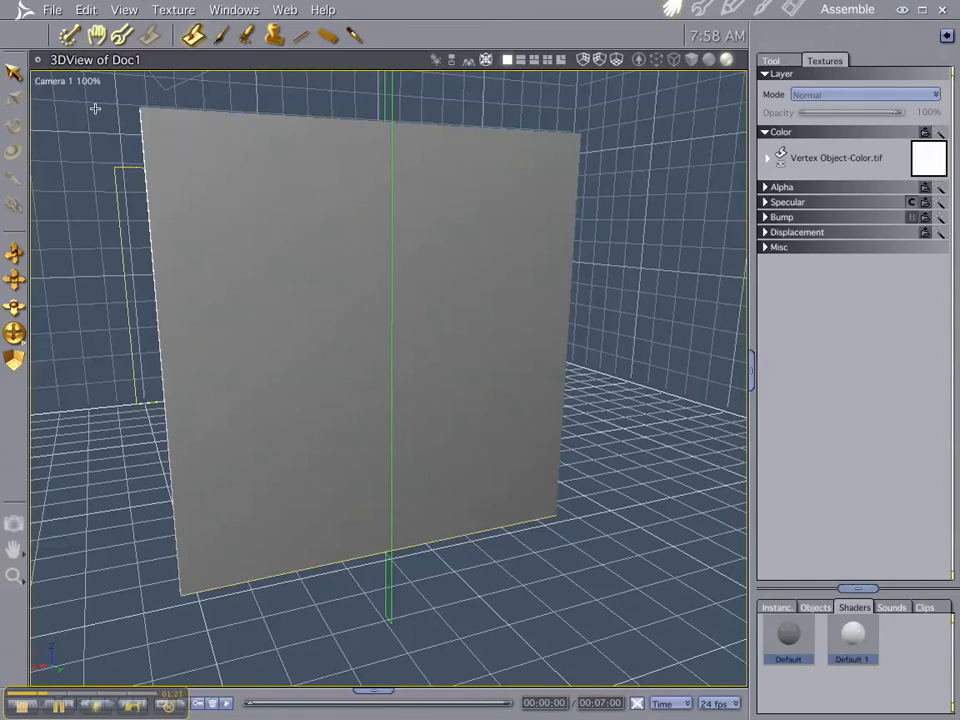
Paint a blue figure with arms, legs and a round head on the plane, using X symmetry and a 1.30 brush size.
left_click(775, 61)
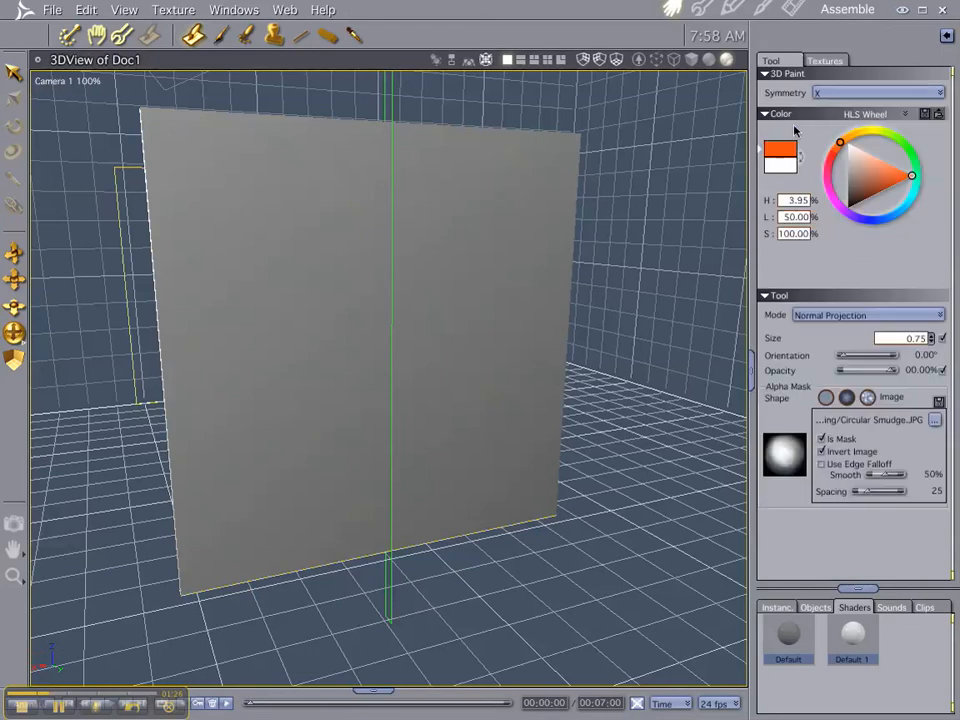
left_click(869, 222)
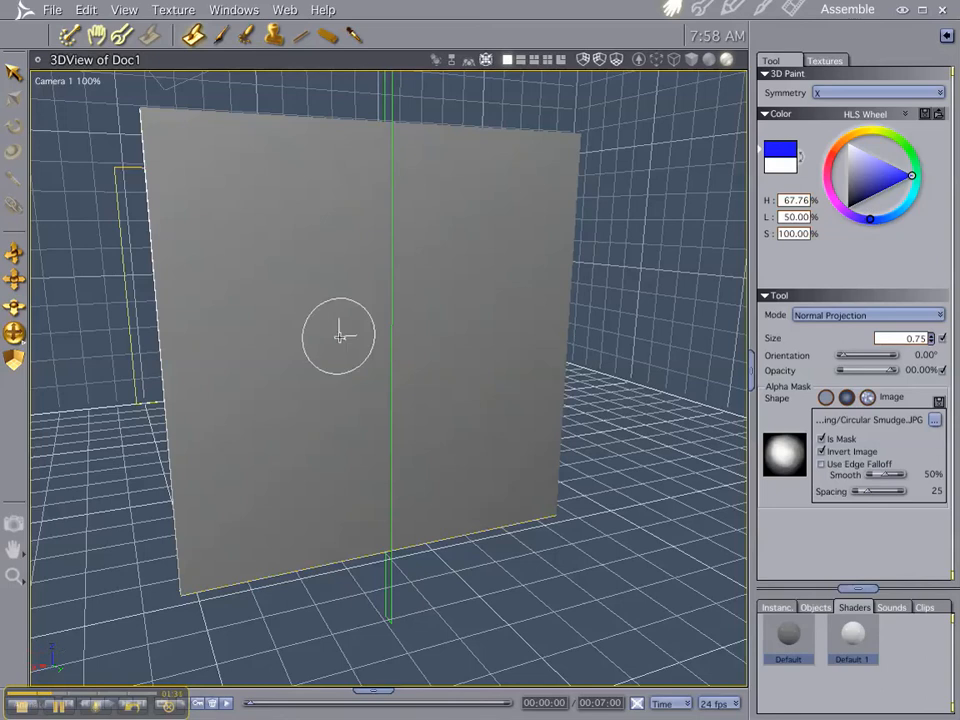
left_click(847, 92)
left_click(844, 106)
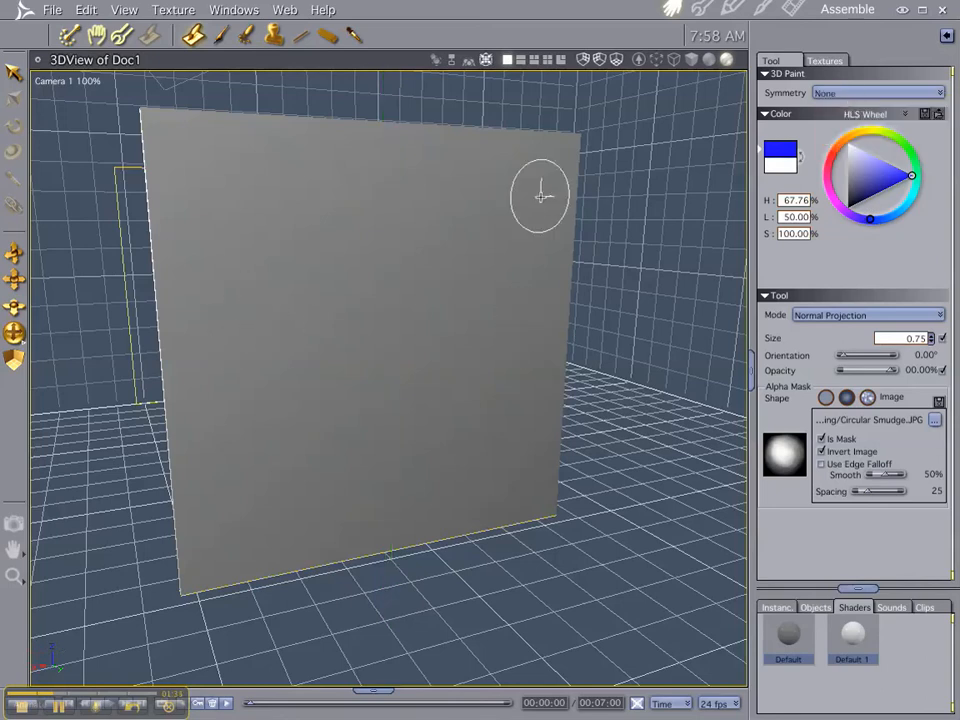
left_click(847, 92)
left_click(845, 123)
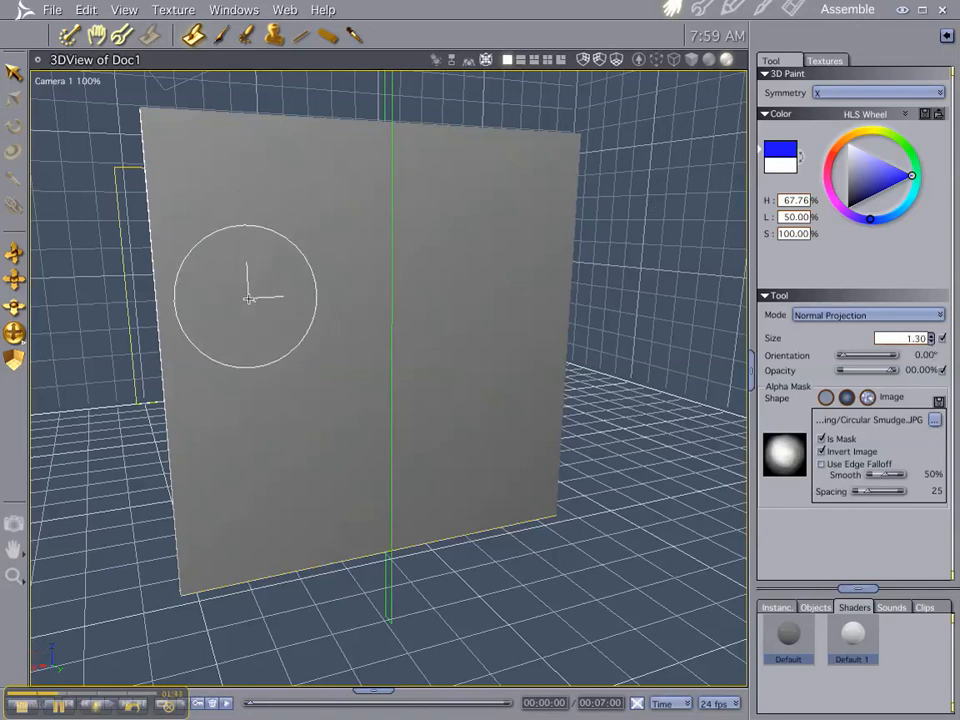
mouse_move(242, 272)
left_mouse_down()
mouse_move(276, 303)
mouse_move(324, 317)
mouse_move(414, 320)
mouse_move(343, 387)
mouse_move(300, 508)
mouse_move(321, 426)
mouse_move(390, 394)
mouse_move(388, 360)
left_mouse_up()
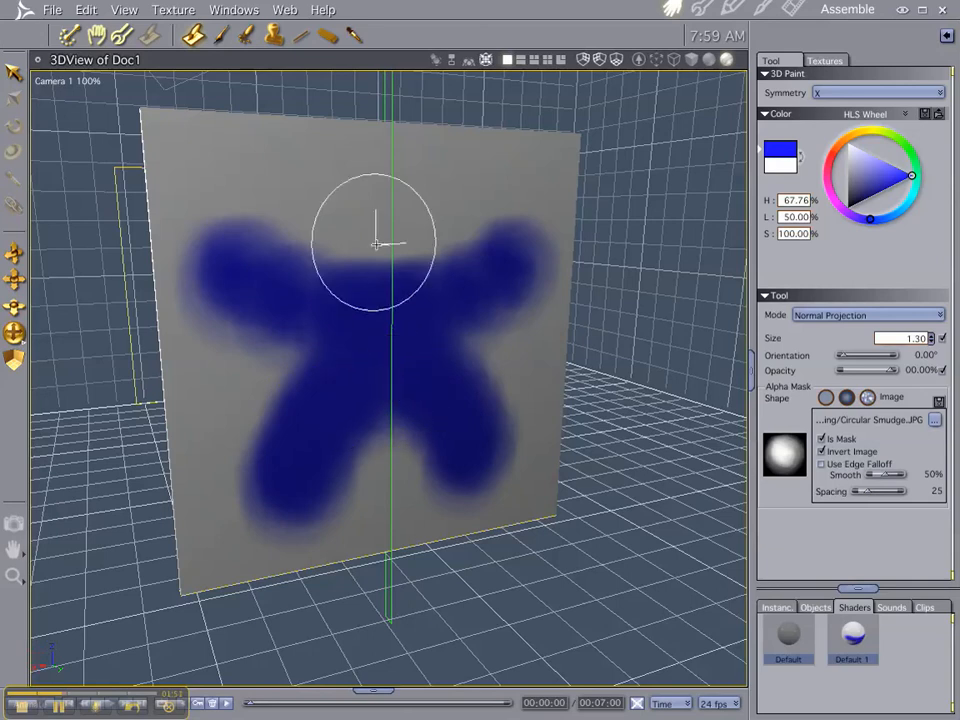
left_click_drag(386, 195, 376, 198)
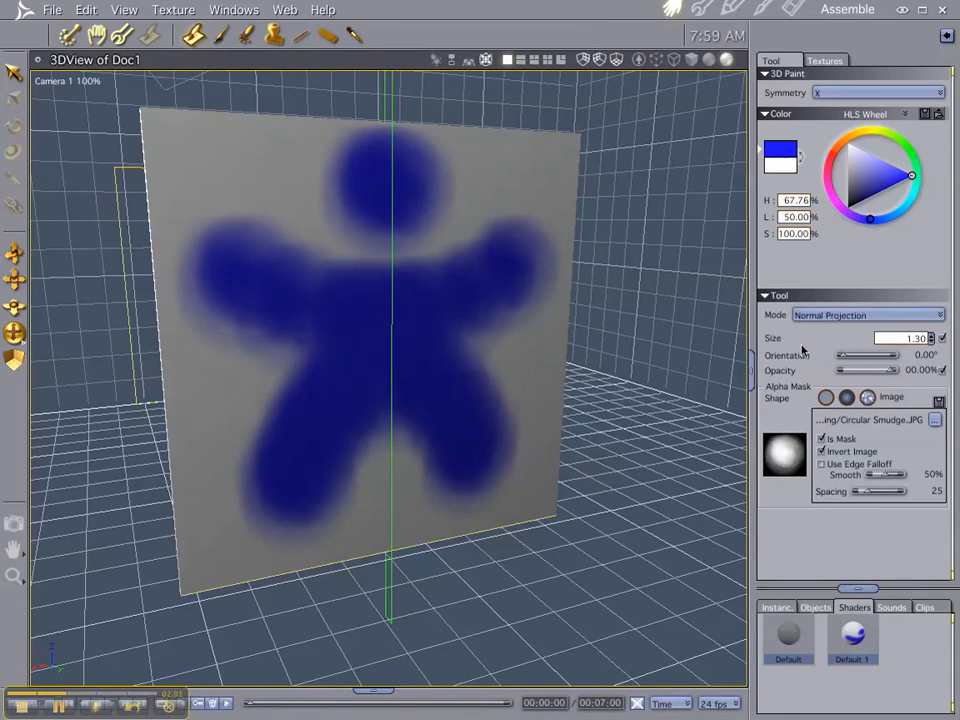
Browse the Drawing, Paint Strokes and Texture brush presets and set the brush's alpha mask to Charcoal.
left_click(787, 458)
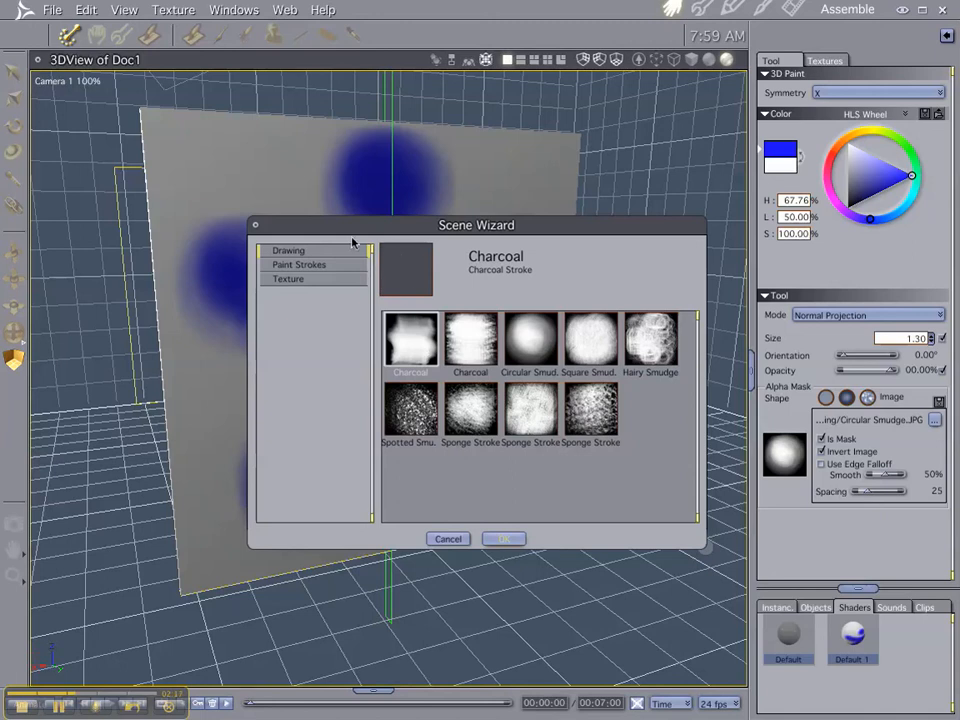
left_click(300, 266)
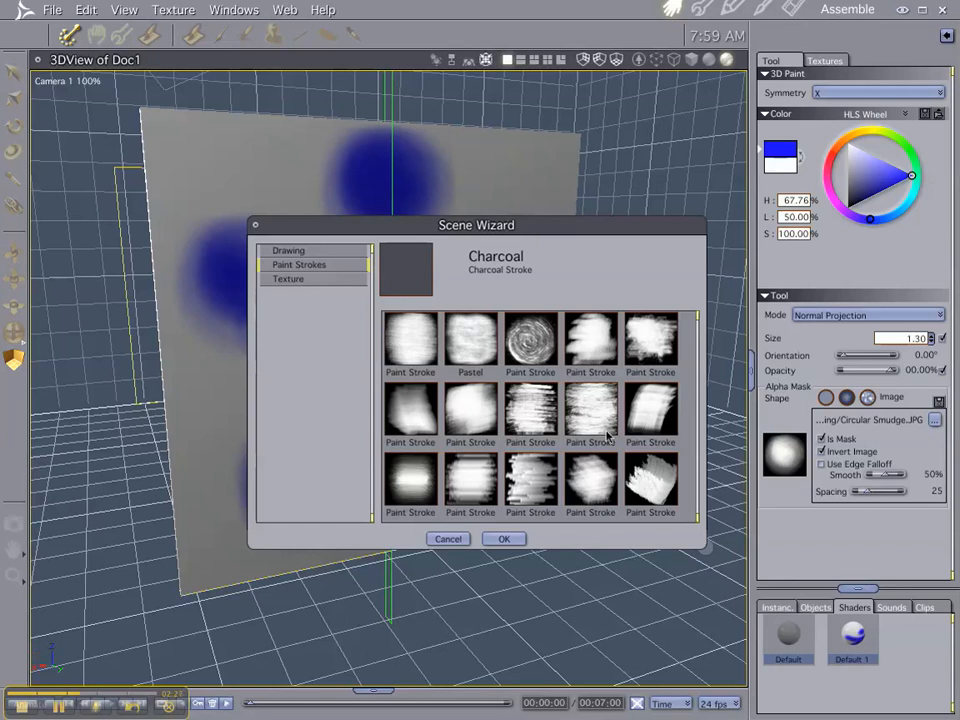
left_click(290, 280)
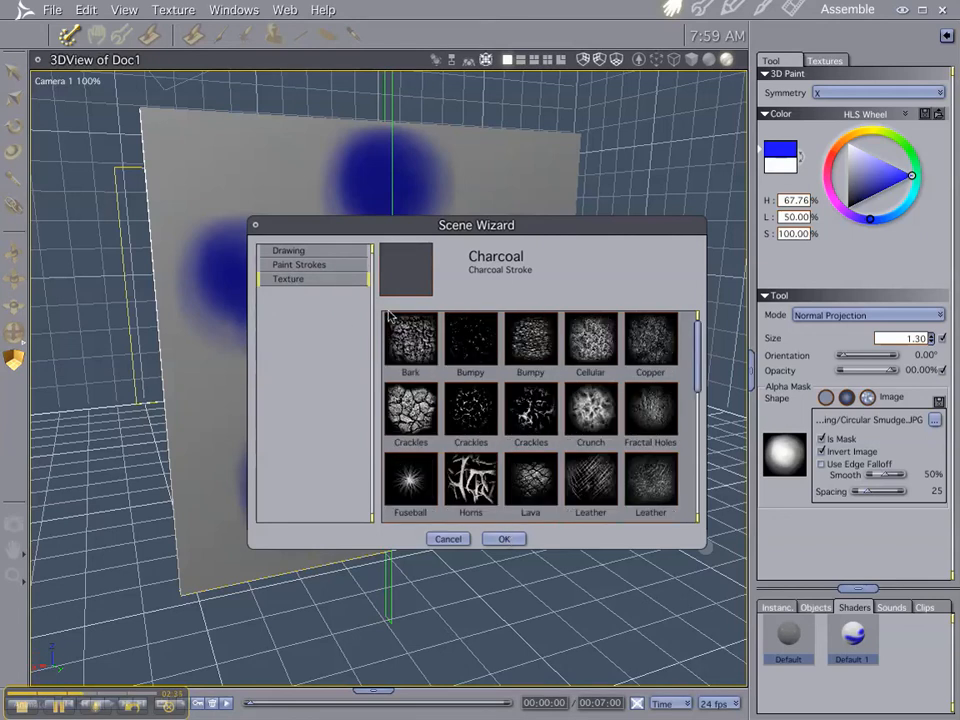
left_click(505, 539)
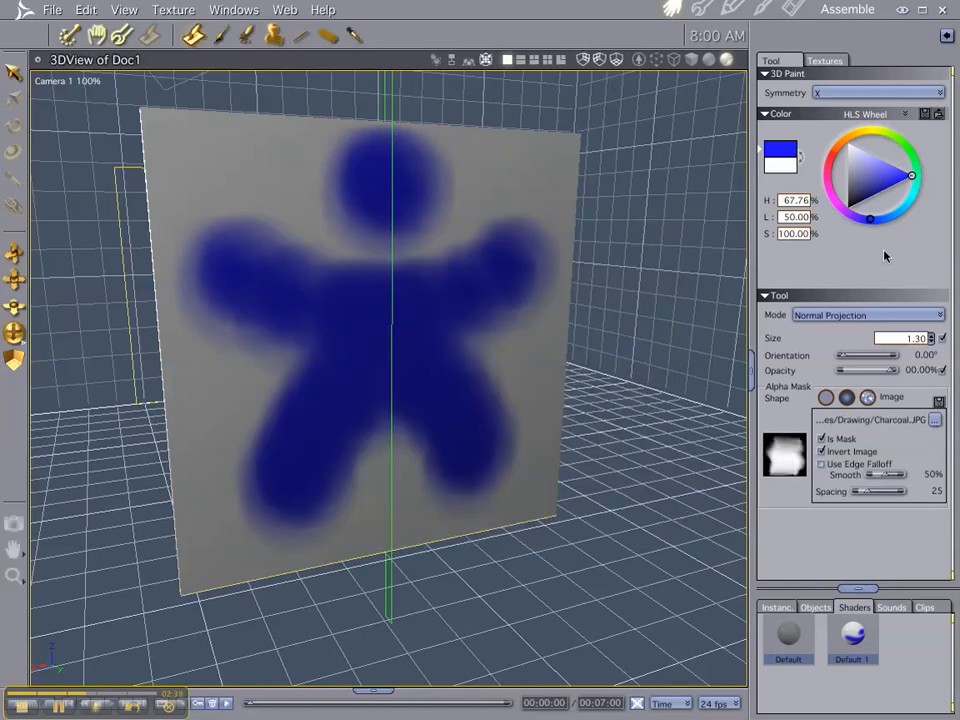
Create a 256x256 RGBA Bump texture in neutral gray with 52.63% lightness, saved as the Tiff file Vertex Object-Bump.
left_click(826, 62)
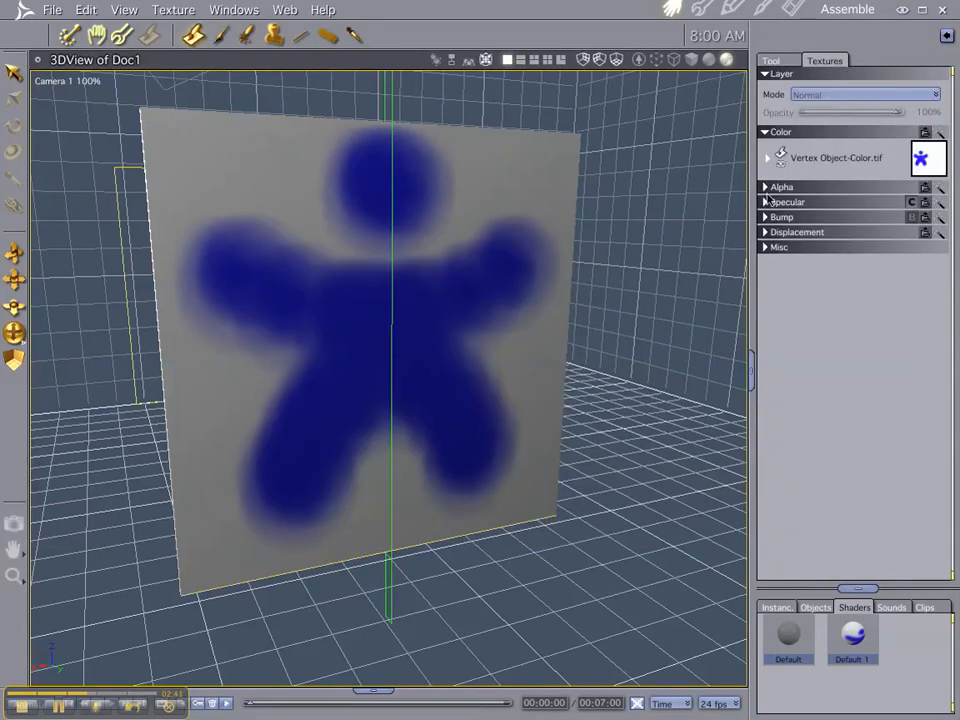
left_click(766, 218)
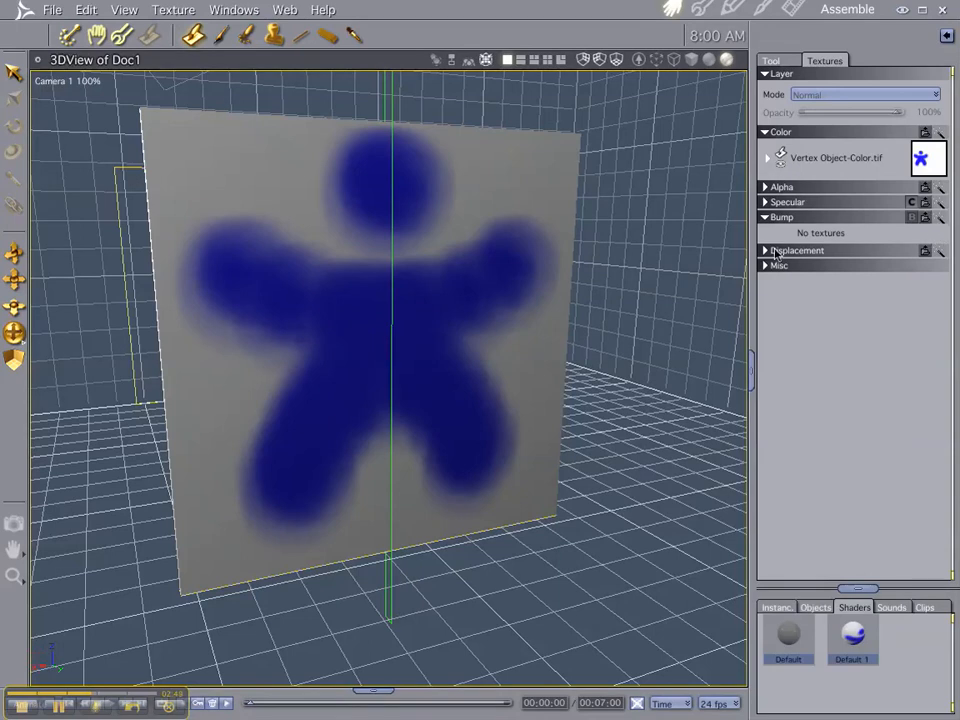
left_click(940, 219)
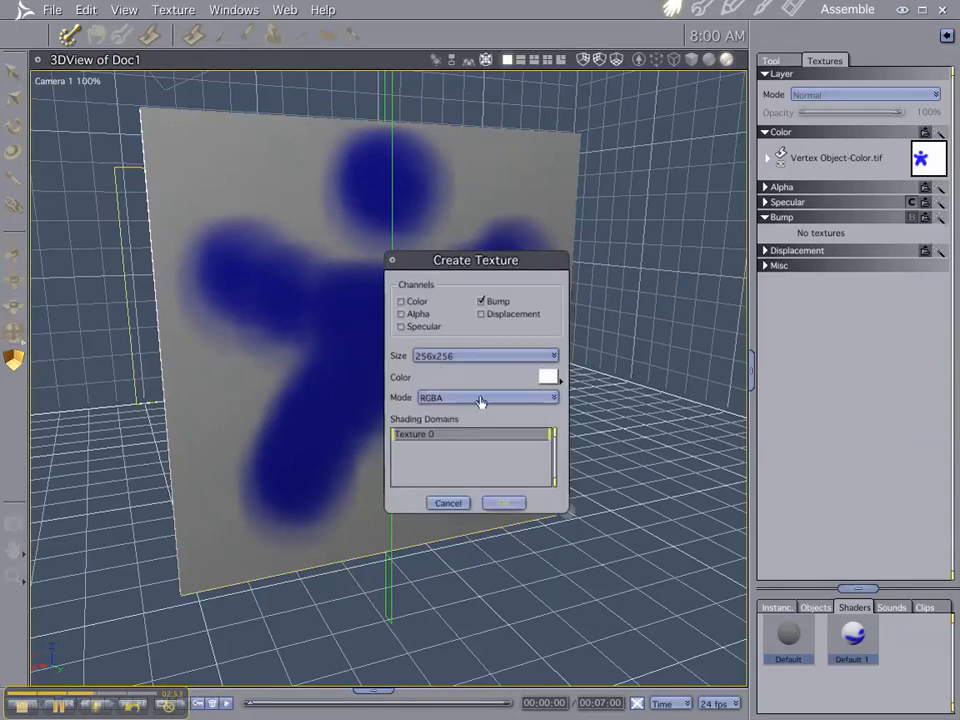
left_click(548, 376)
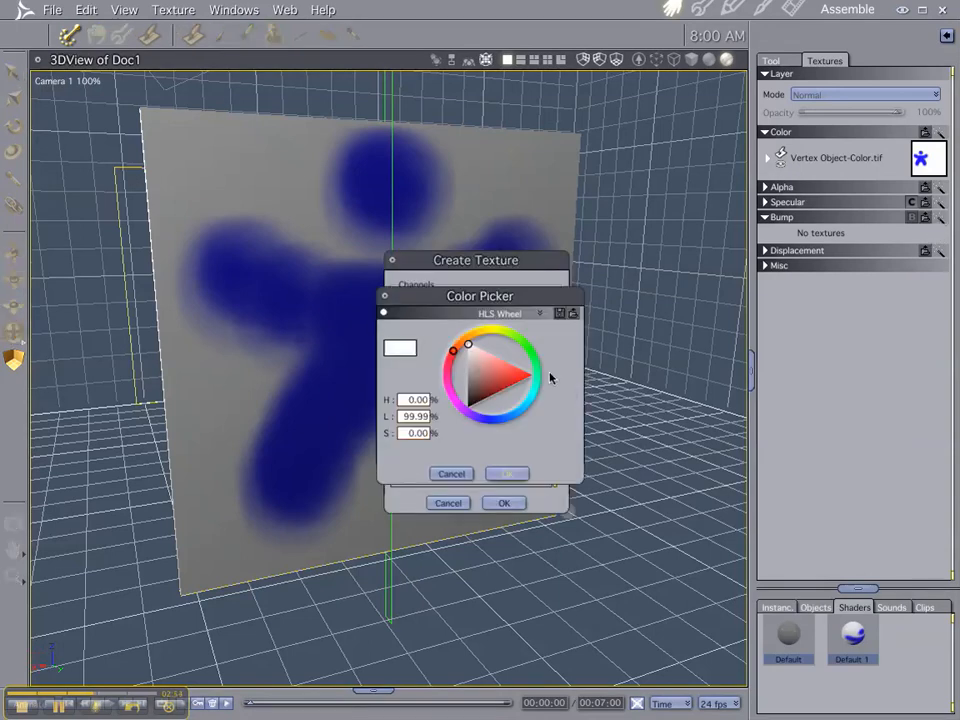
left_click(468, 374)
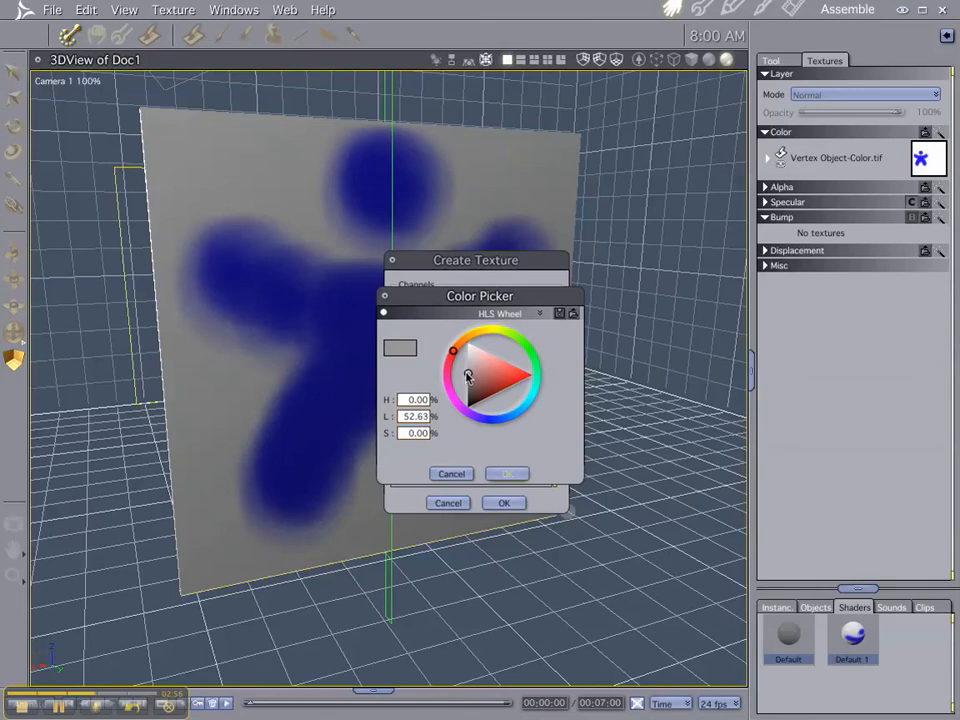
left_click(503, 475)
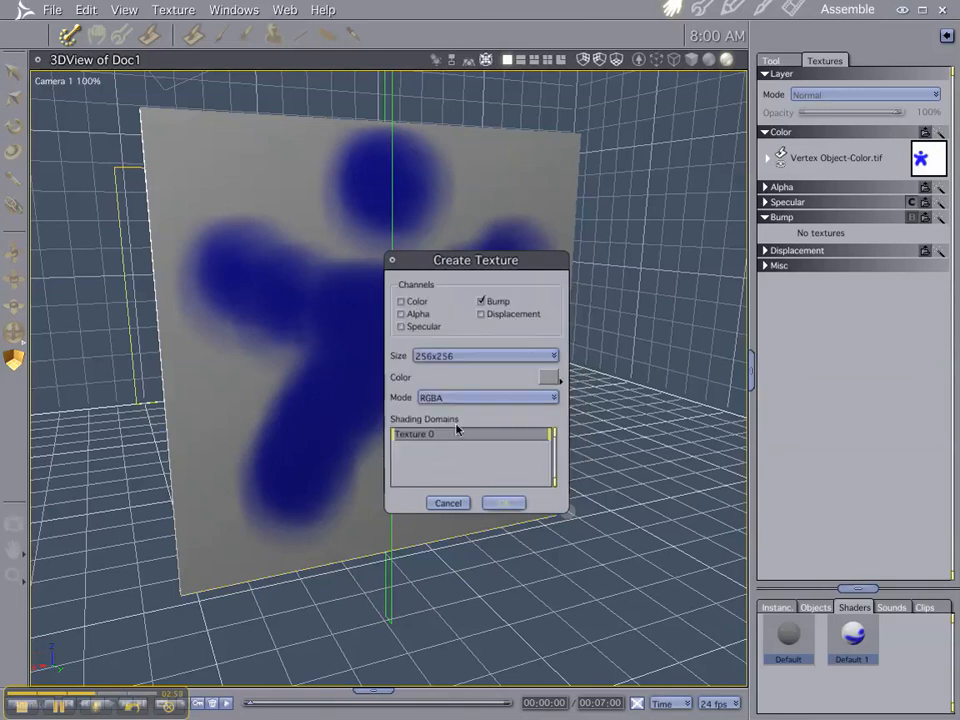
left_click(505, 503)
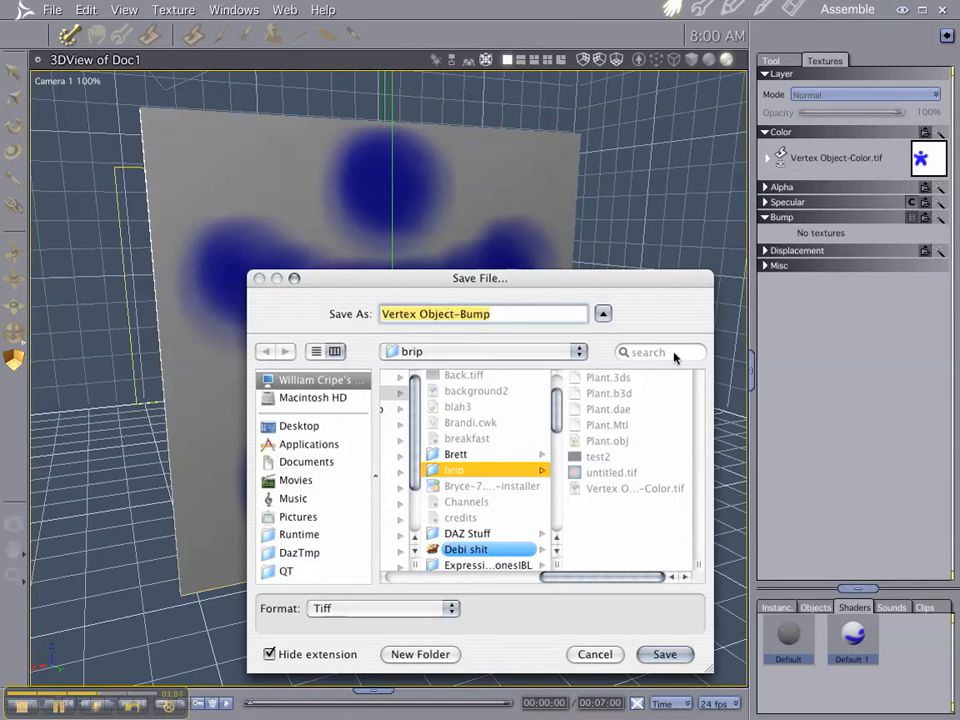
left_click(666, 655)
left_click(516, 328)
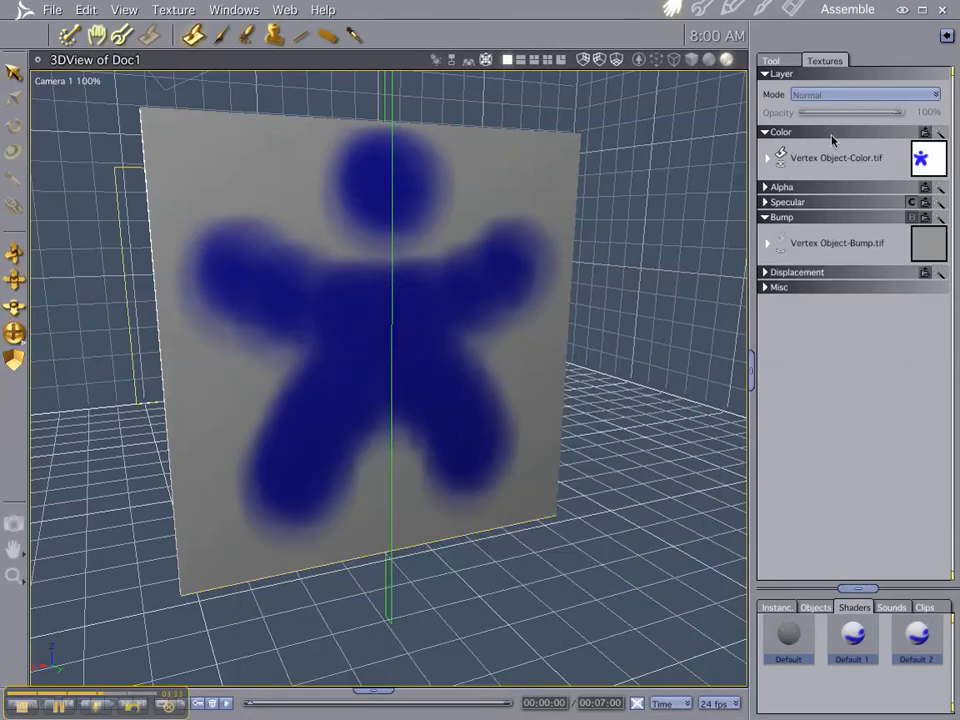
Set the brush's alpha mask to the Crackles preset that uses br_crackles.png from the Texture brushes.
left_click(772, 61)
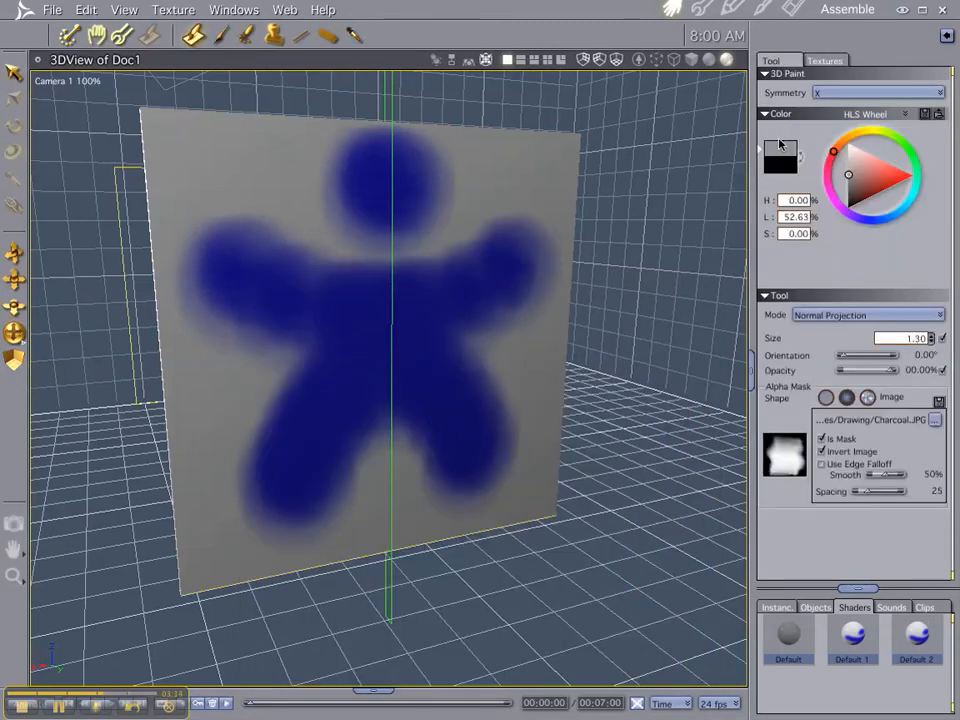
left_click(775, 462)
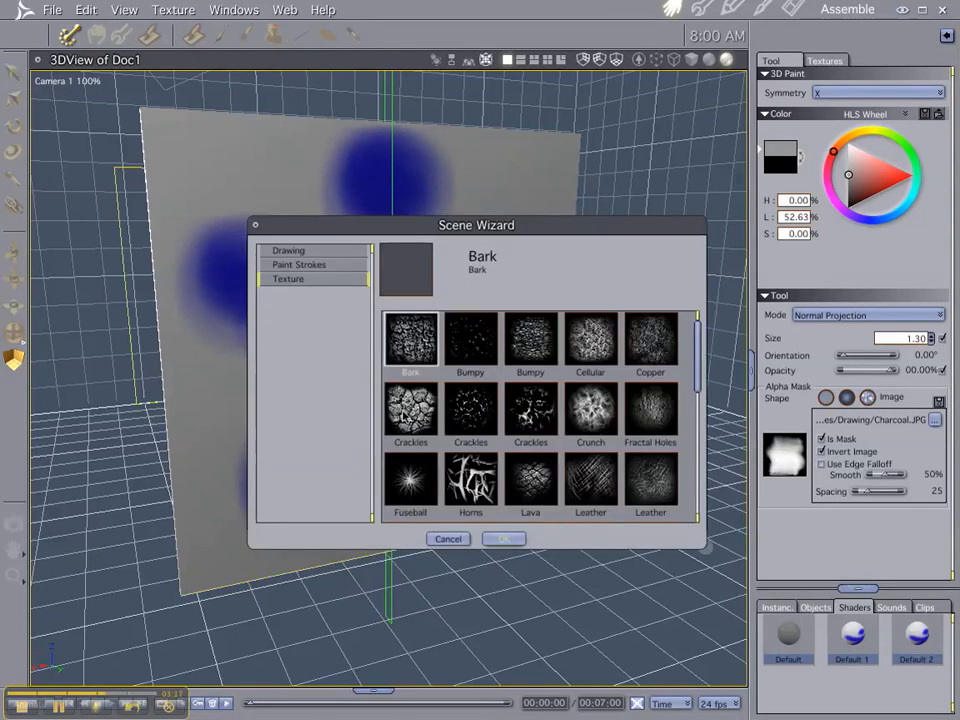
left_click(400, 410)
left_click(500, 540)
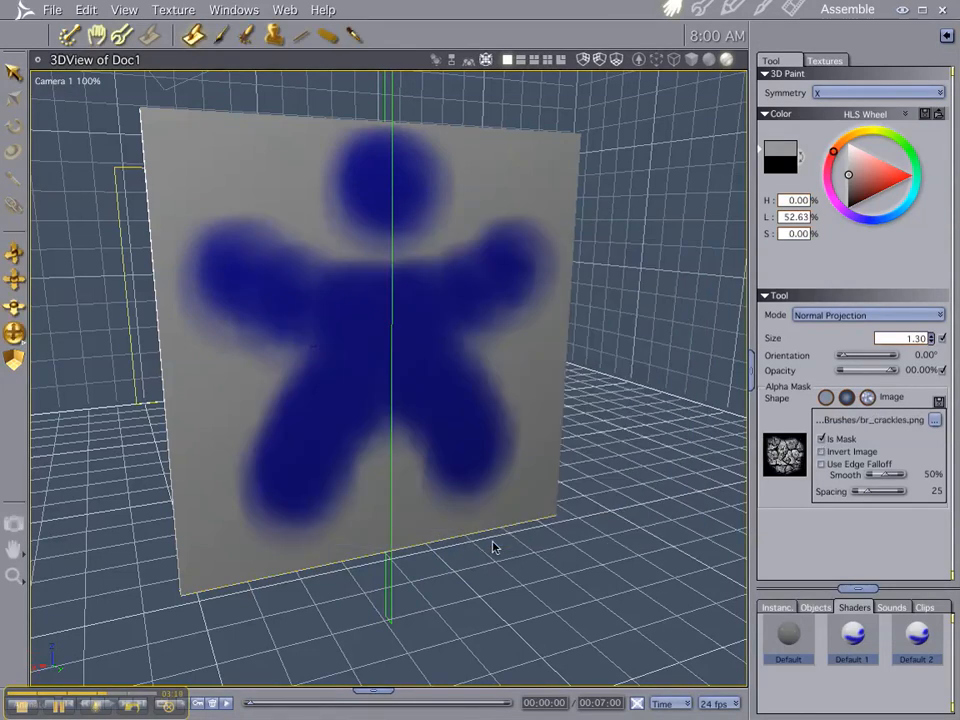
Paint the gray crackle pattern over the plane's background around the blue figure, mirrored with X symmetry.
mouse_move(231, 156)
left_mouse_down()
mouse_move(240, 180)
mouse_move(274, 176)
mouse_move(304, 200)
left_mouse_up()
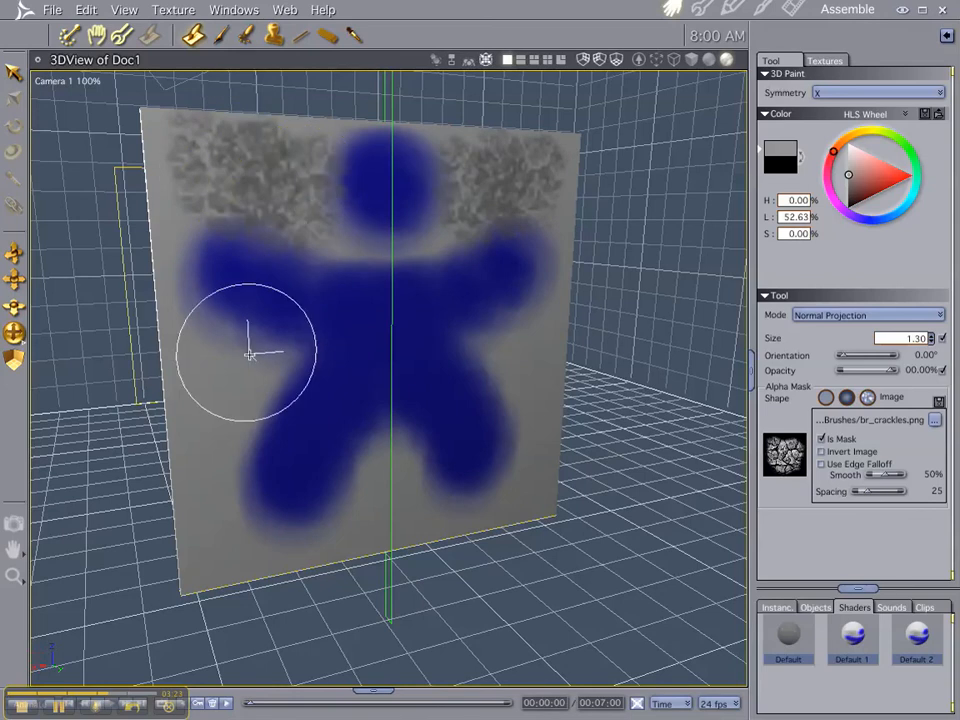
mouse_move(253, 364)
left_mouse_down()
mouse_move(207, 425)
mouse_move(199, 461)
mouse_move(193, 548)
mouse_move(222, 566)
mouse_move(262, 566)
mouse_move(363, 526)
mouse_move(377, 429)
left_mouse_up()
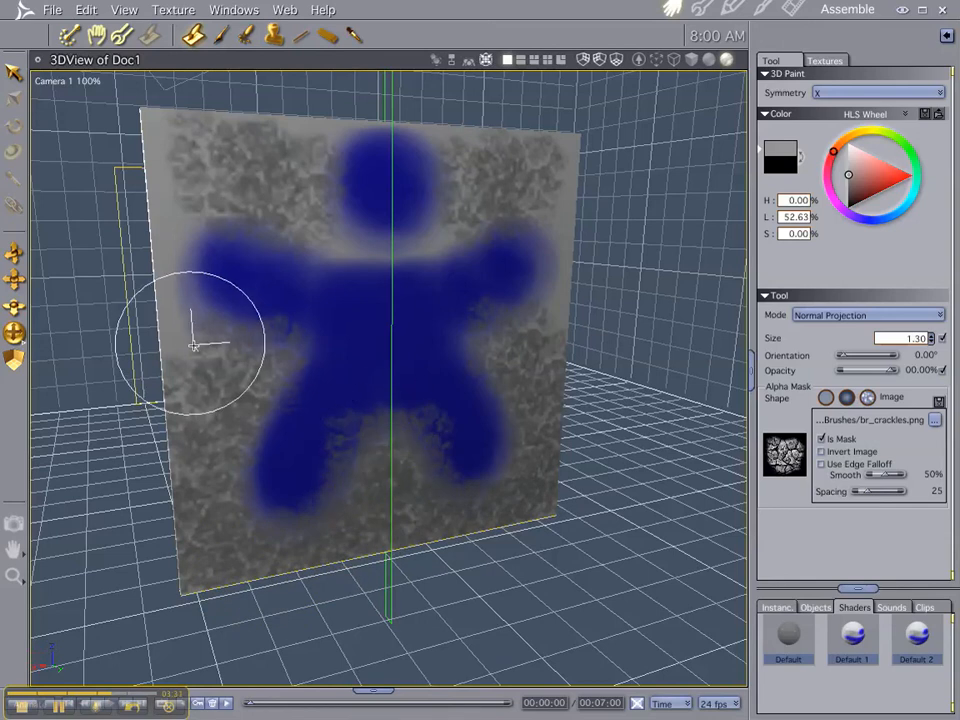
left_click(565, 190)
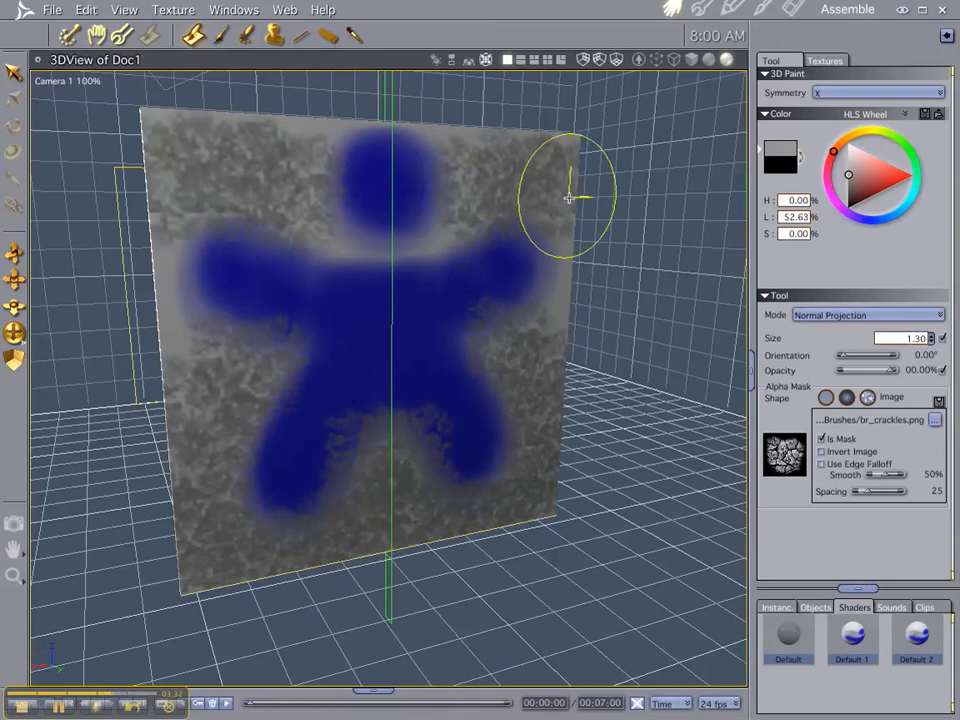
left_click(564, 294)
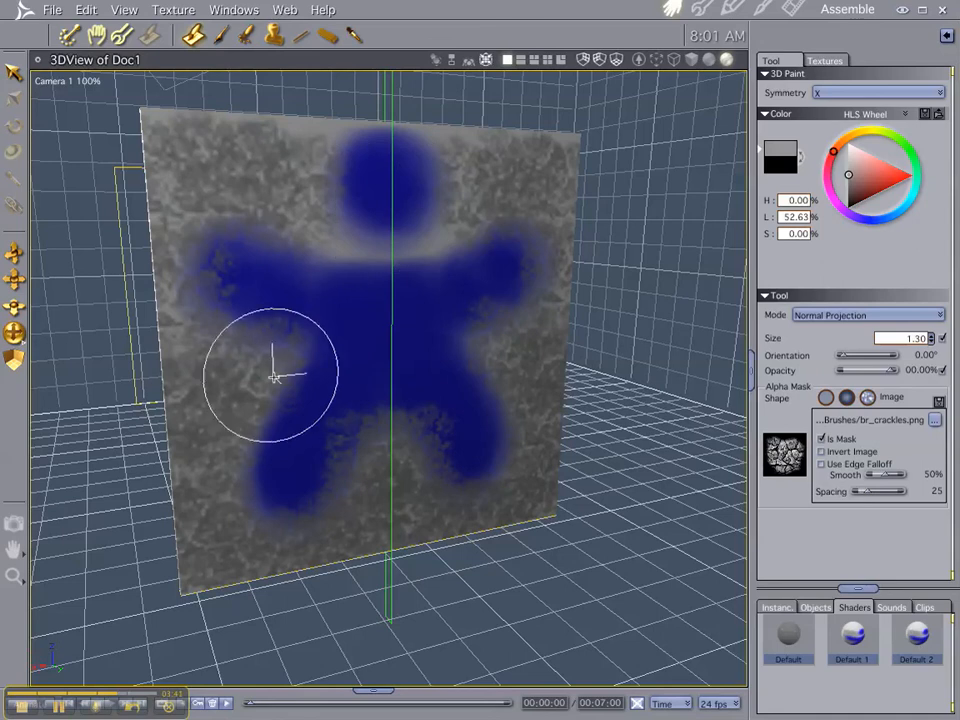
Render the painted plane to check the crackle strokes, and return to the Assemble room.
key("ctrl+r")
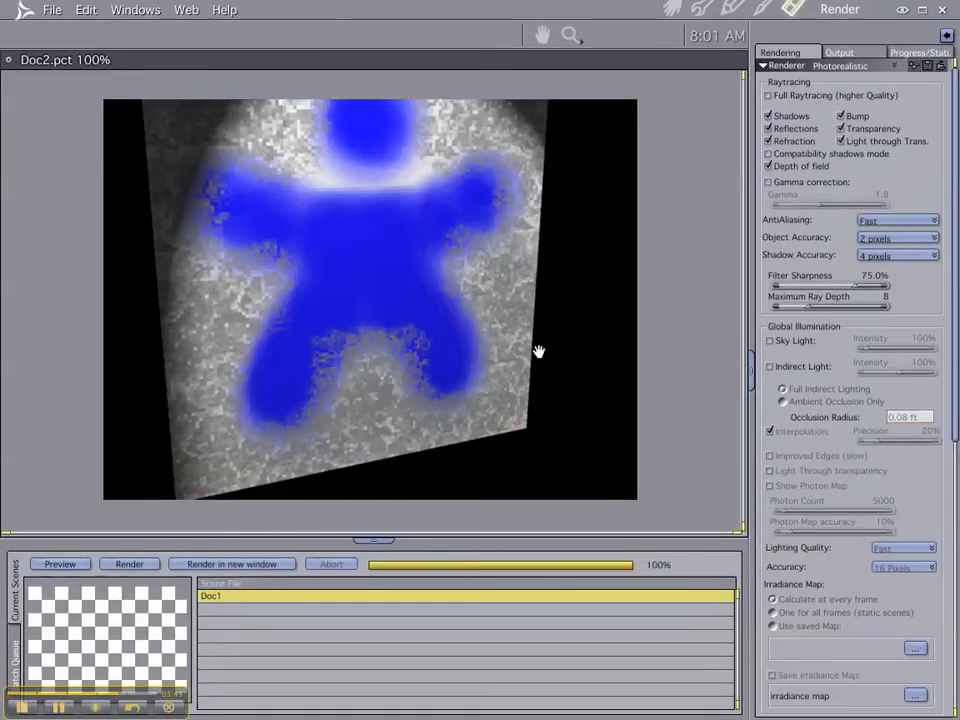
left_click(671, 9)
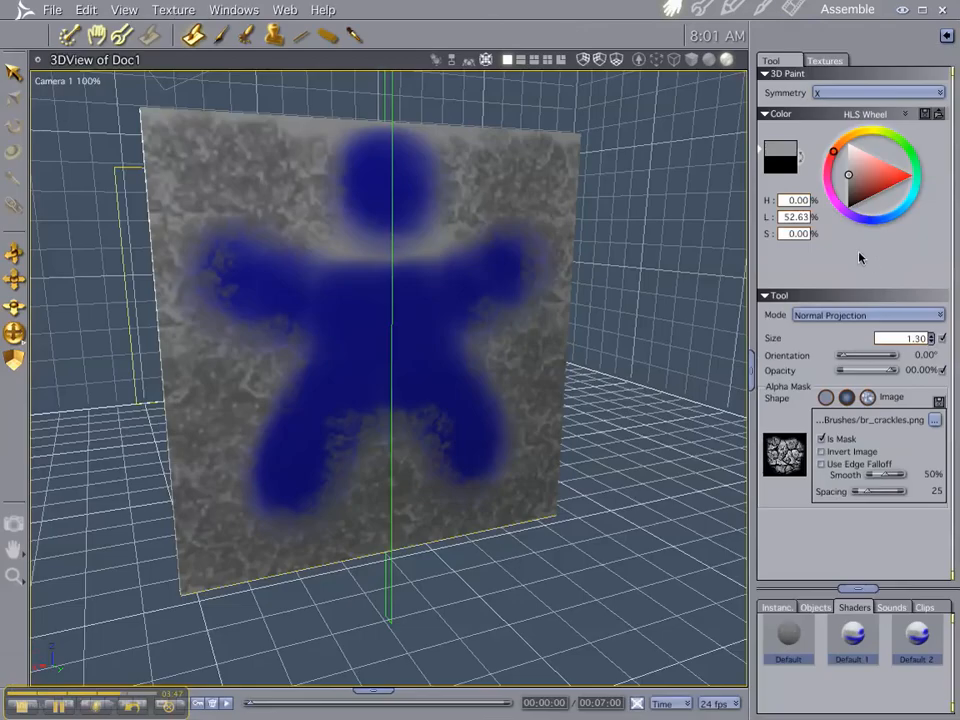
Expand the Color and Bump textures to examine their Background layers, and compare them with the brush's paint settings.
left_click(825, 60)
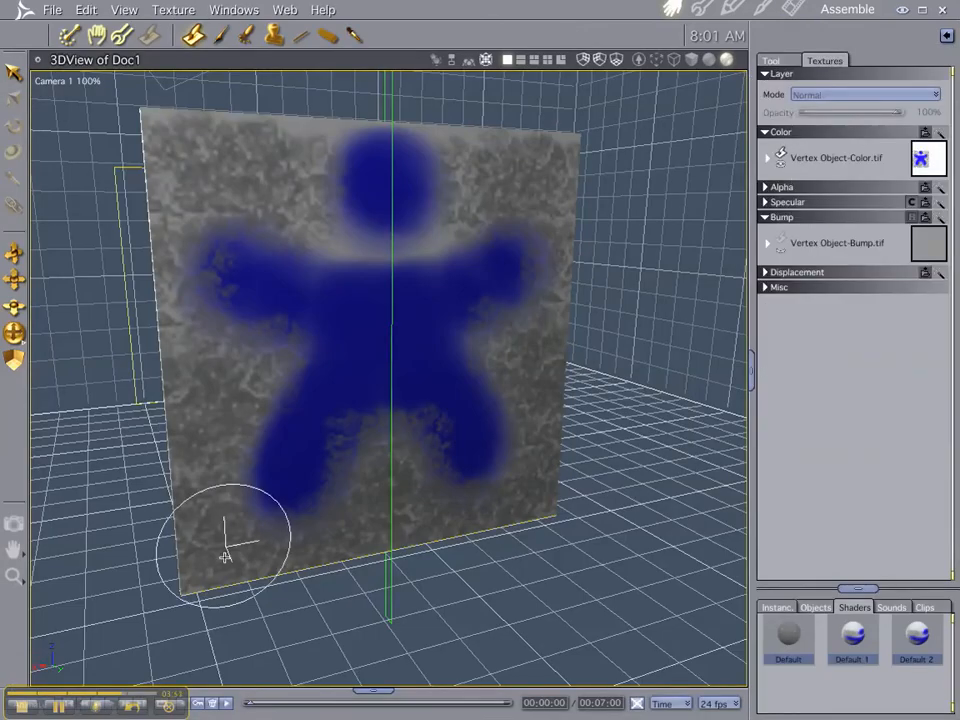
left_click(769, 159)
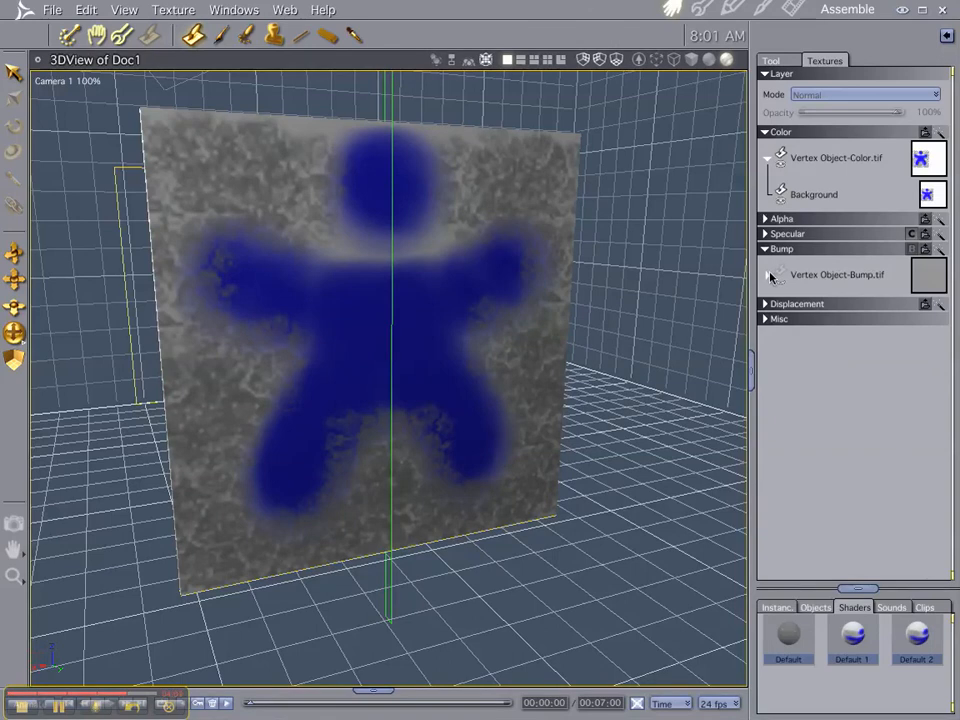
left_click(769, 276)
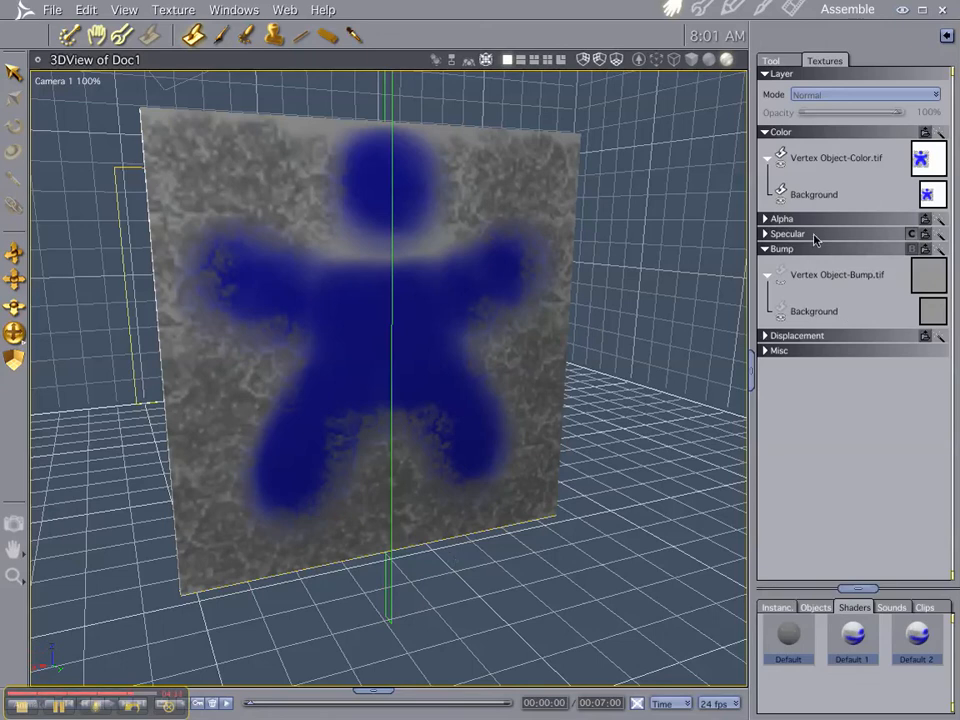
left_click(768, 61)
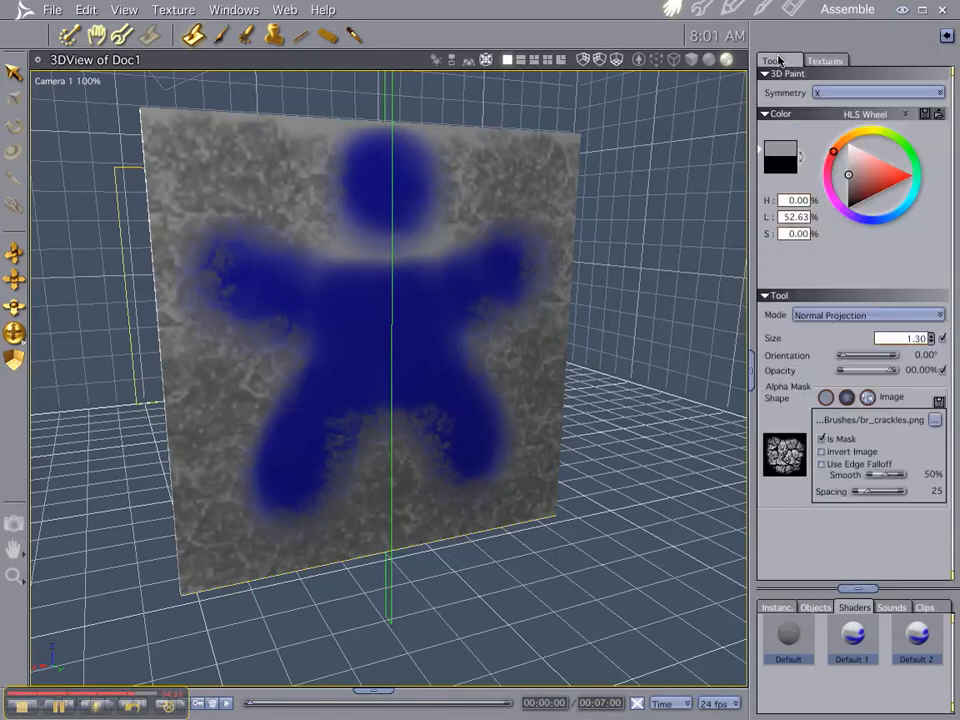
left_click(831, 61)
left_click(790, 62)
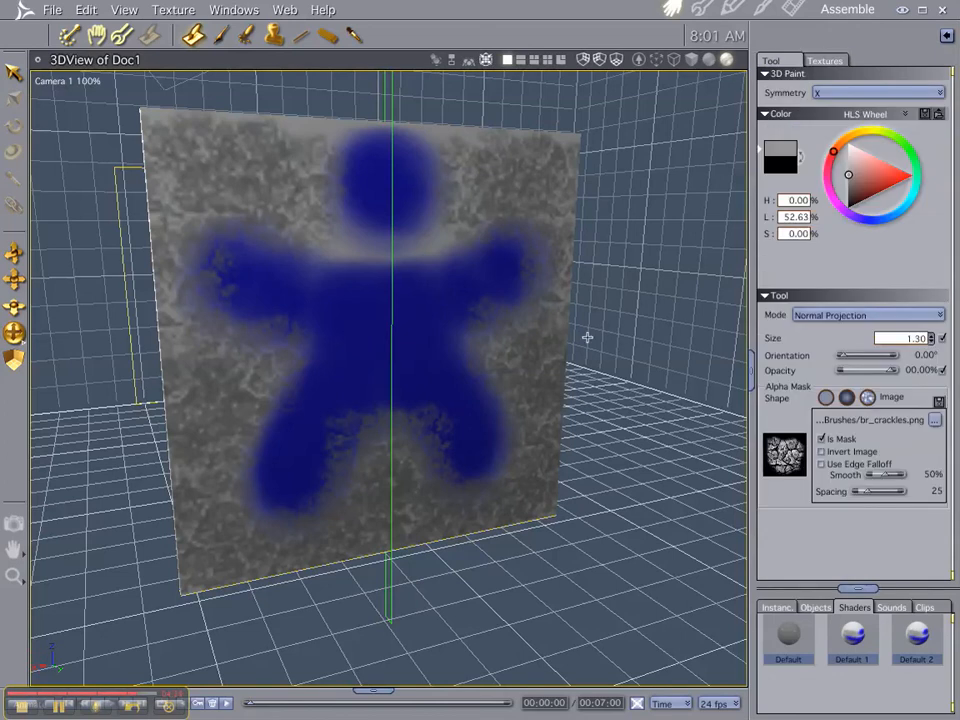